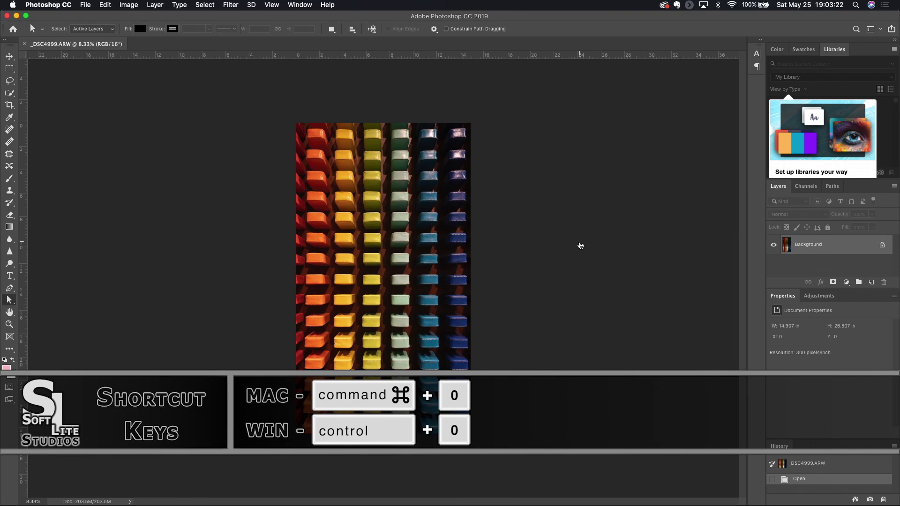
Step: Fit the whole rainbow blocks photo _DSC4999.ARW to the window with Command+0
key(super+0)
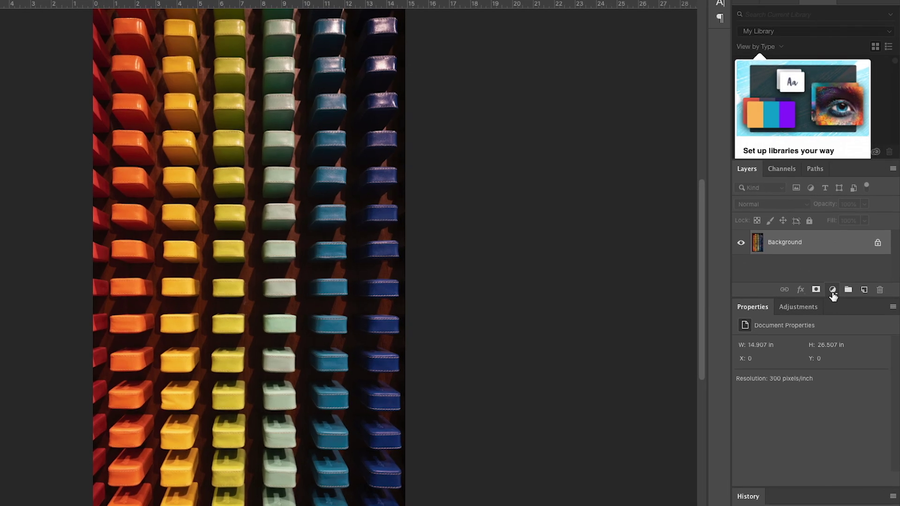
Step: Add a Hue/Saturation layer and raise the Yellows saturation to +86 by sampling a yellow block
click(842, 285)
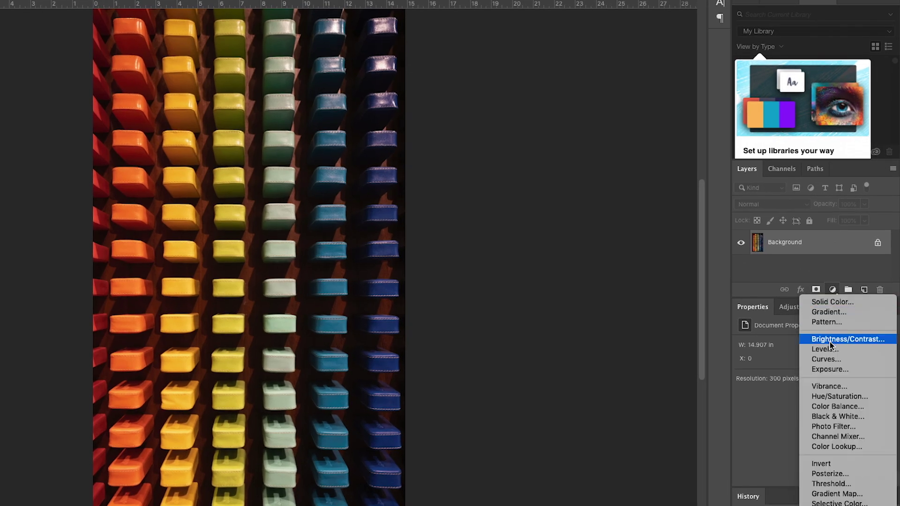
click(837, 396)
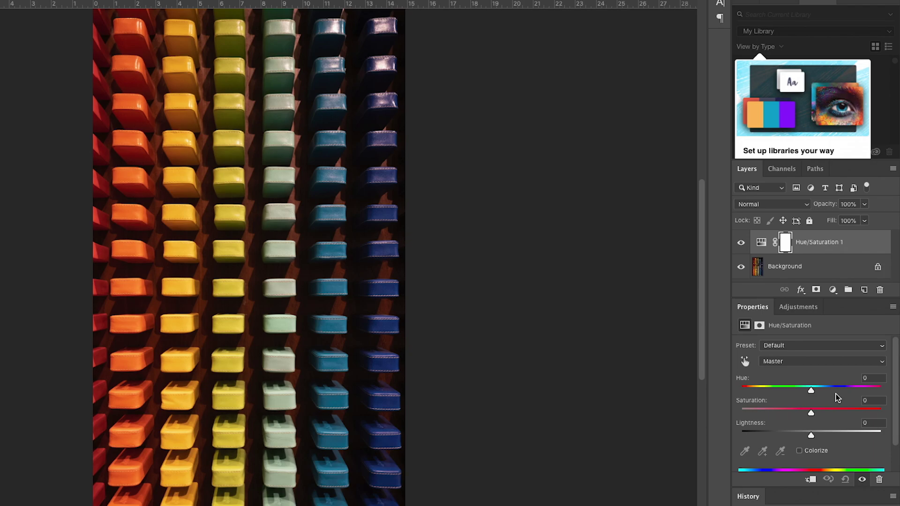
click(745, 362)
click(178, 327)
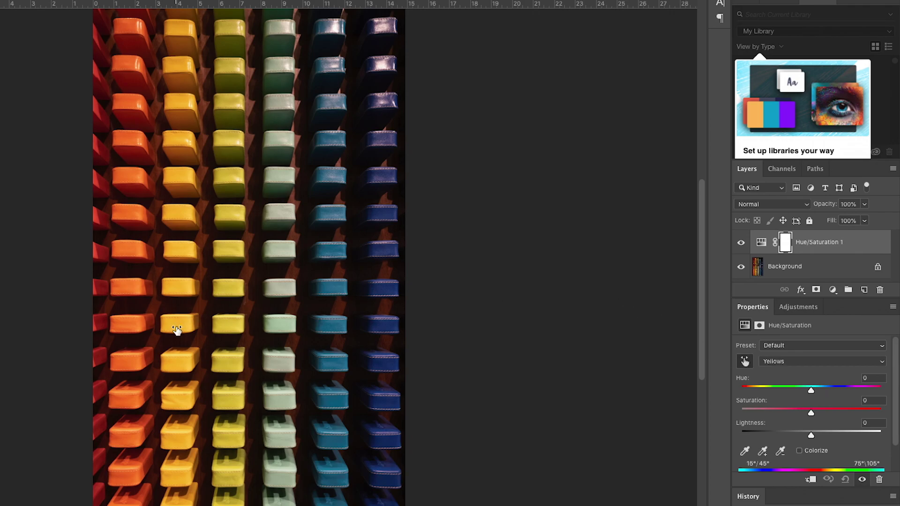
drag(178, 329, 235, 327)
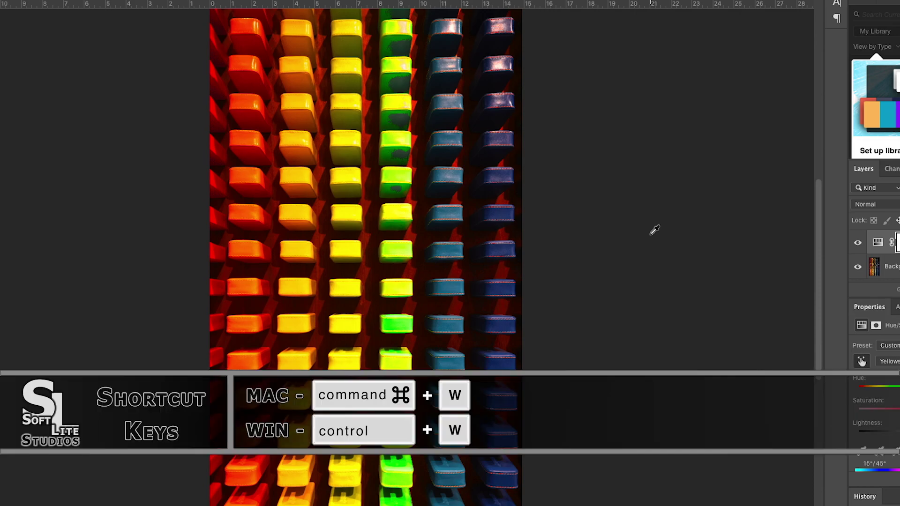
Step: Save and close the saturated edit as _DSC4999-Edit.psd, then return to Lightroom Classic
key(super+w)
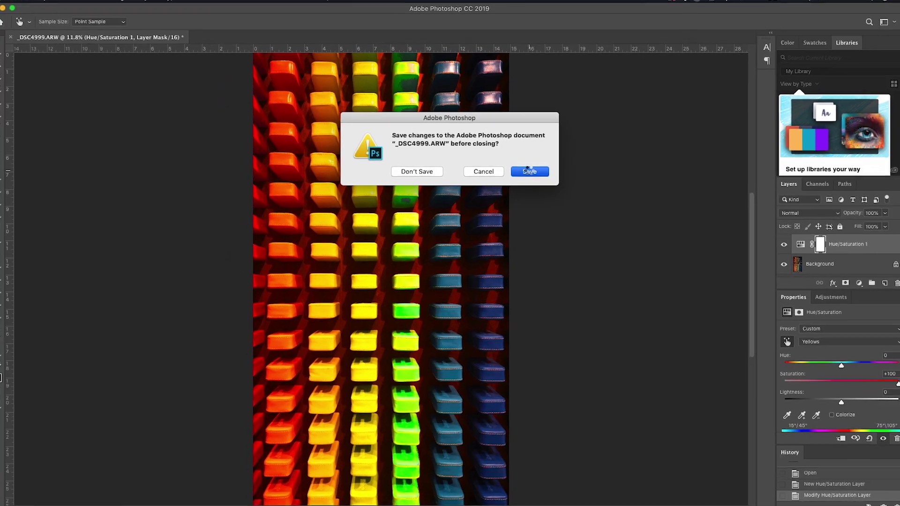
click(546, 153)
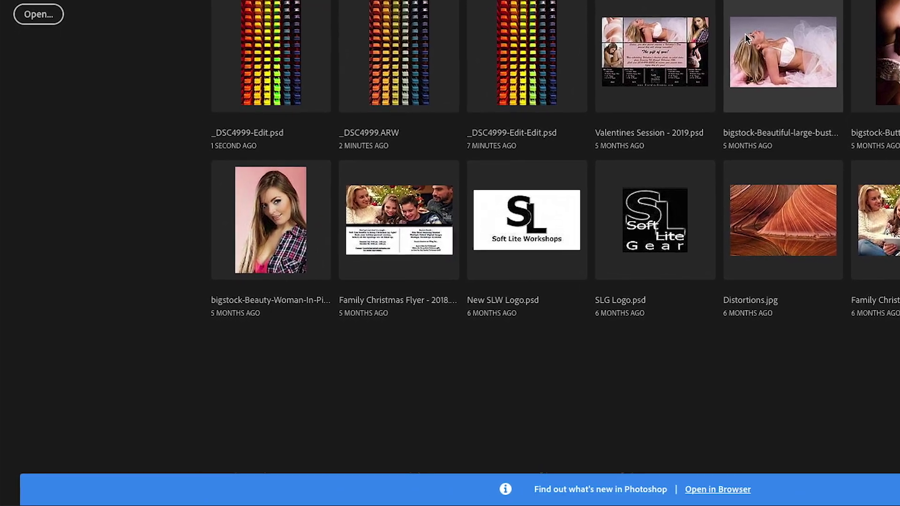
key(super+Tab)
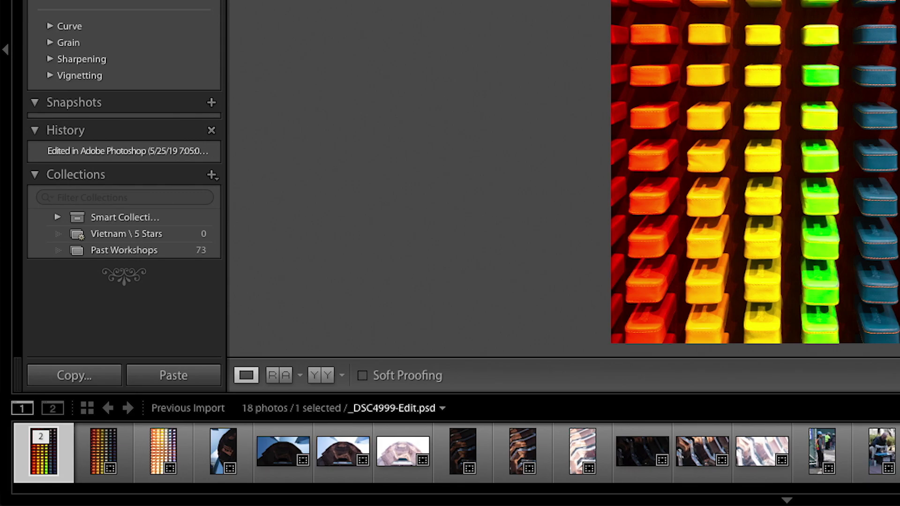
click(103, 453)
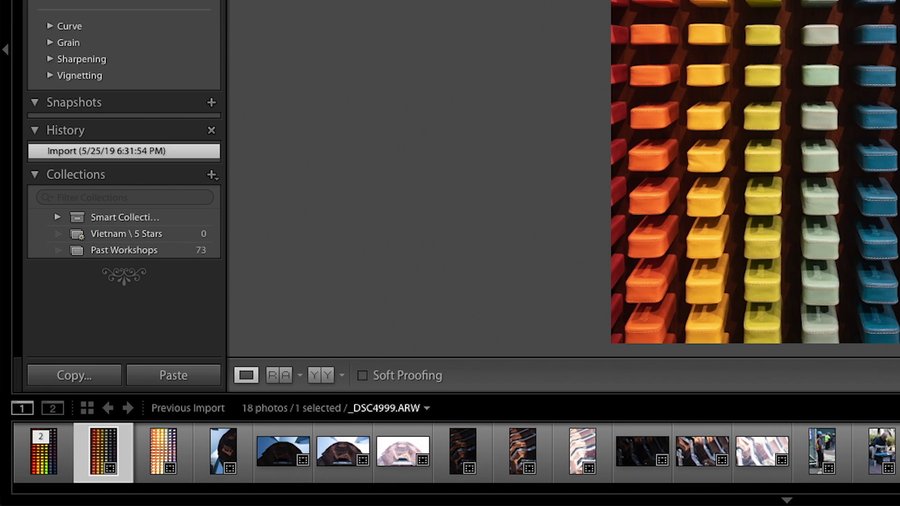
click(44, 453)
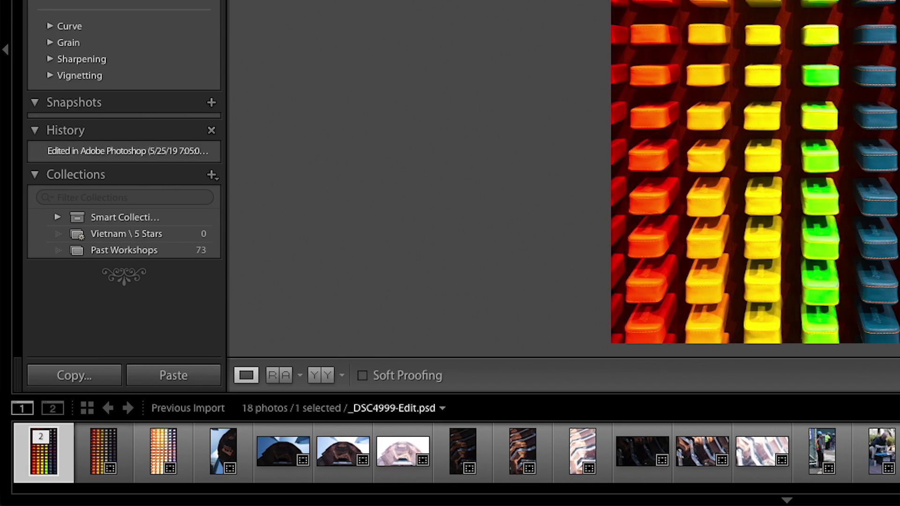
click(104, 453)
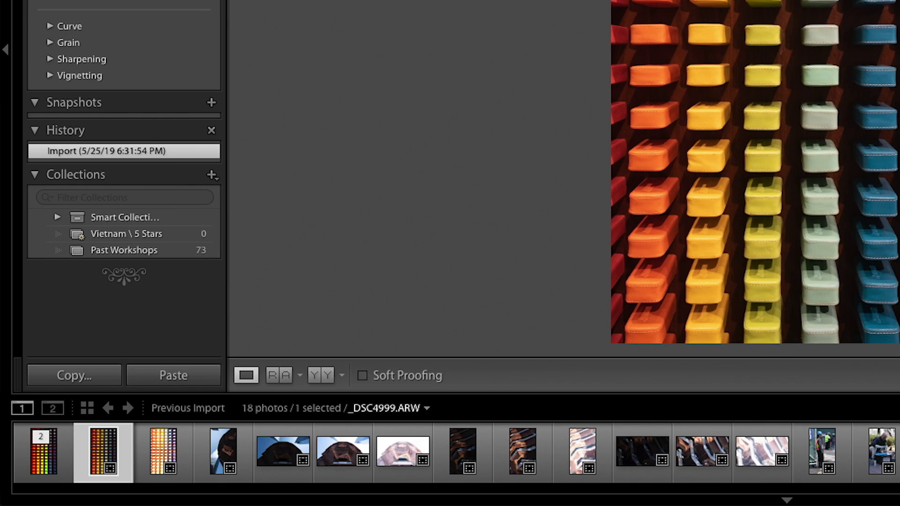
key(Left)
key(Right)
key(Left)
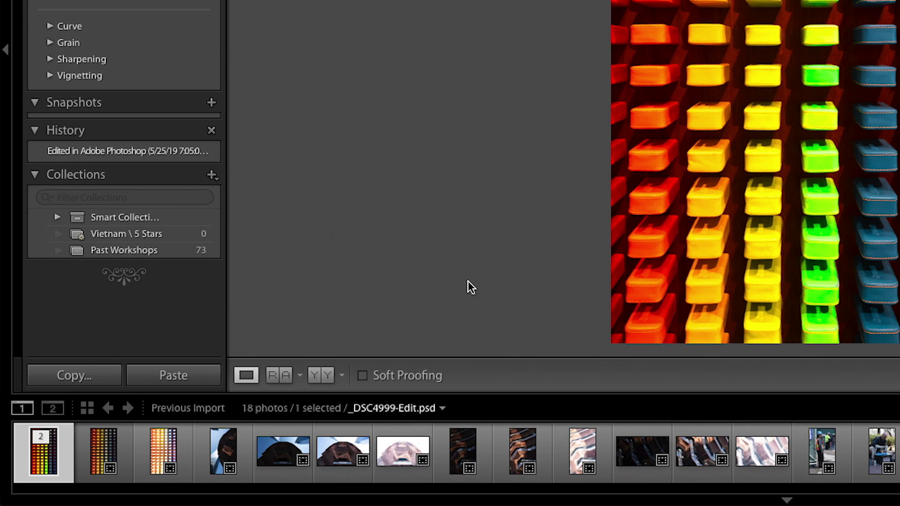
key(Right)
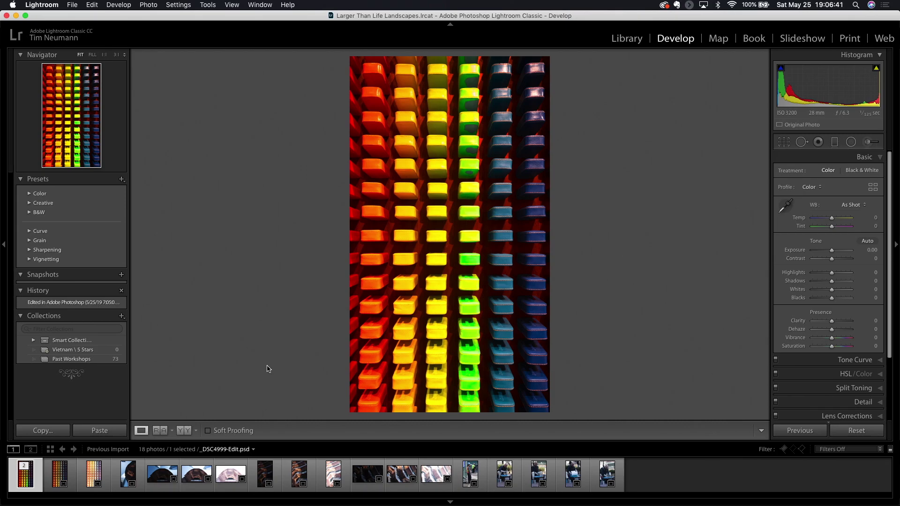
Step: Tighten the crop from the top-right corner, shift the columns within it, and apply
key(r)
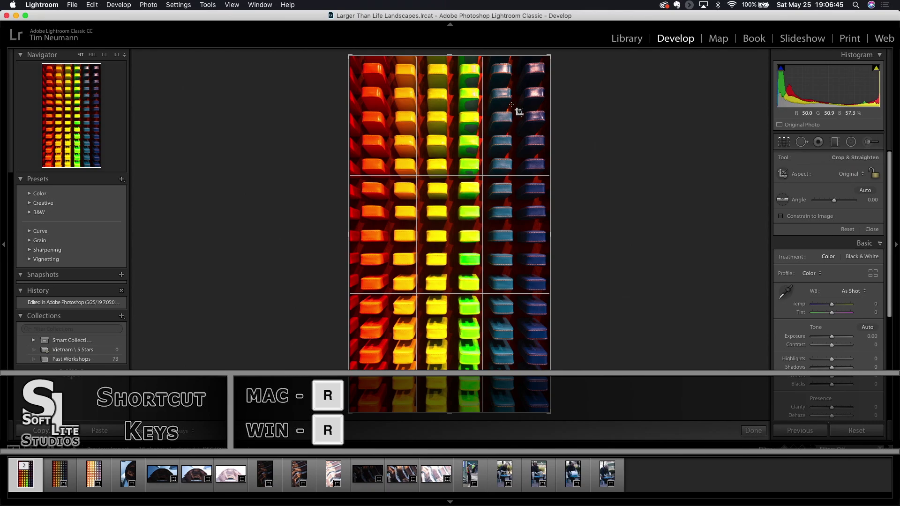
drag(549, 57, 539, 69)
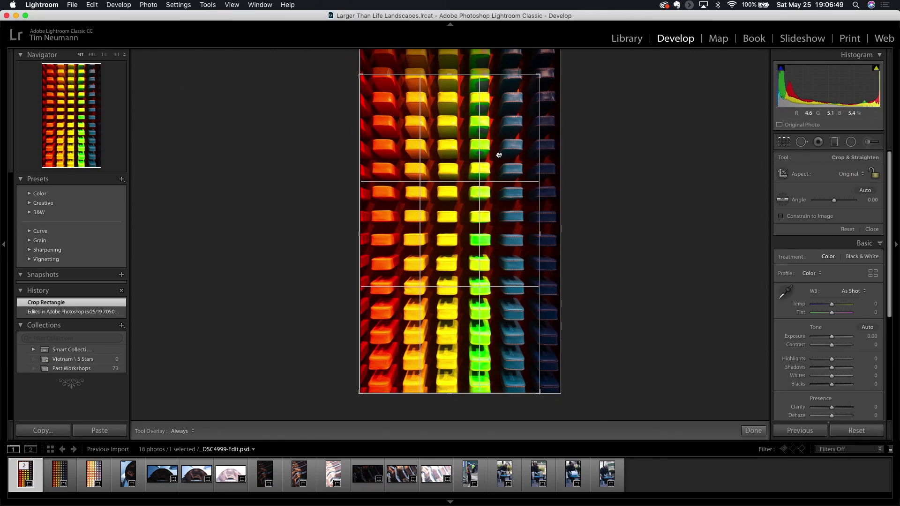
drag(498, 155, 486, 161)
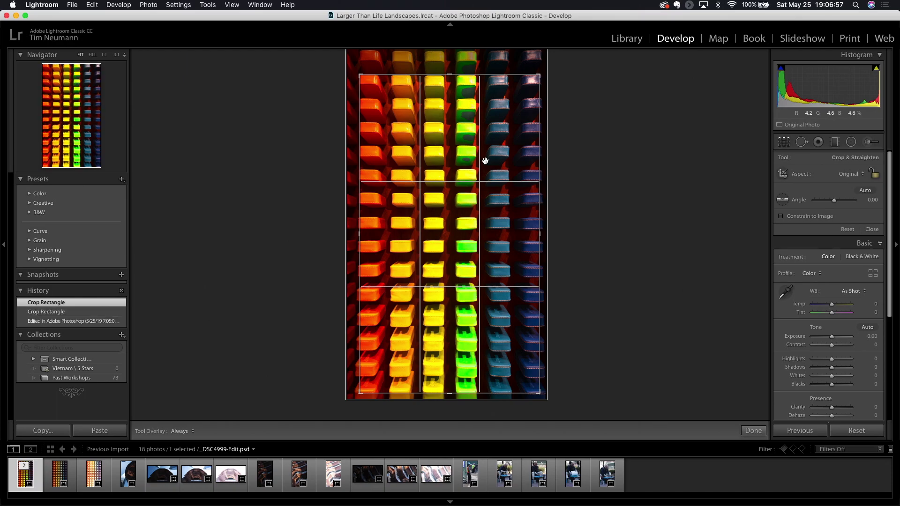
key(Return)
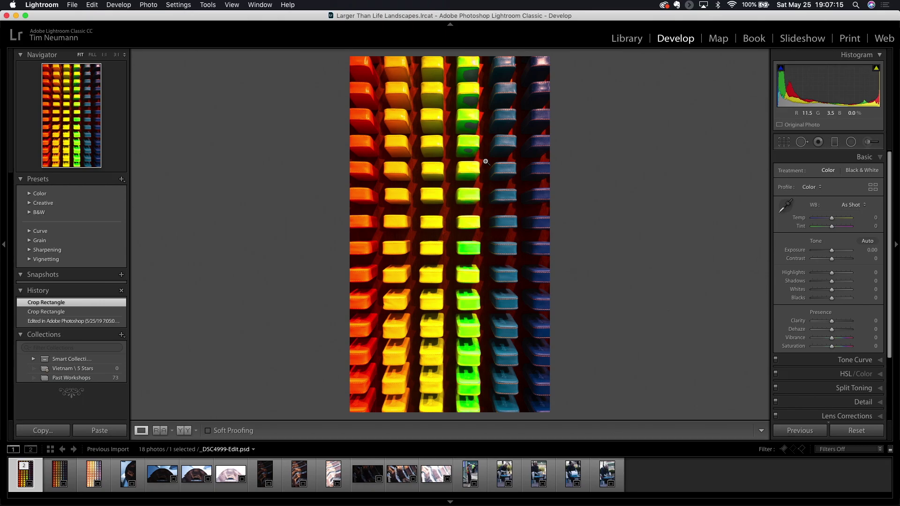
Step: Choose Edit In > Edit in Adobe Photoshop CC 2019 for the cropped _DSC4999-Edit.psd
right_click(450, 226)
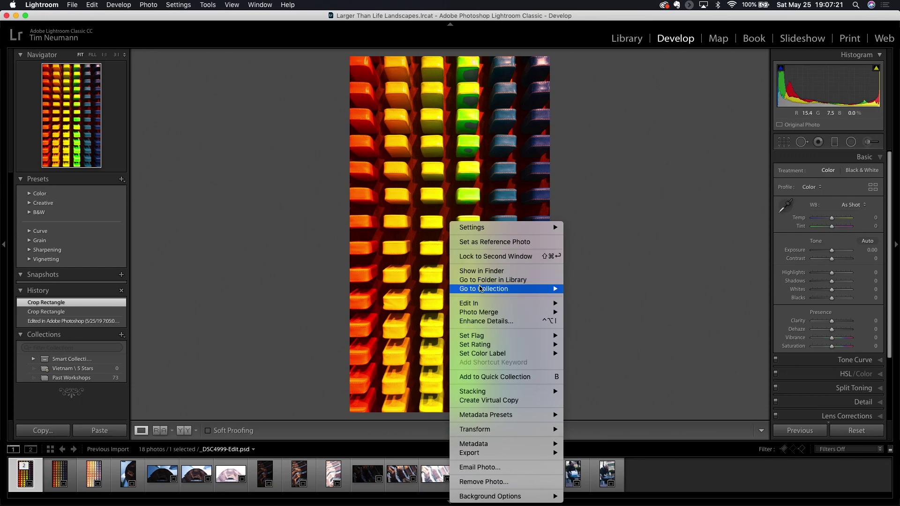
mouse_move(487, 305)
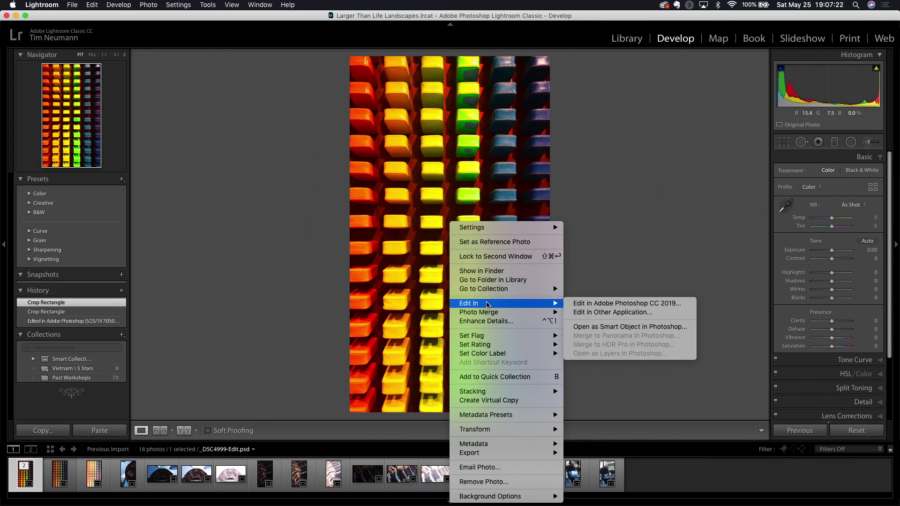
click(585, 304)
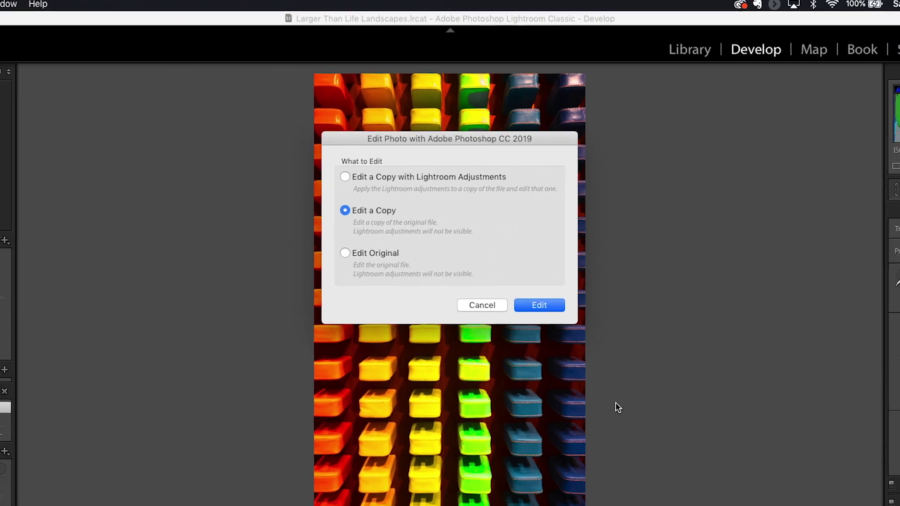
Step: Confirm Edit a Copy to open _DSC4999-Edit.psd in Photoshop as a copy
click(539, 305)
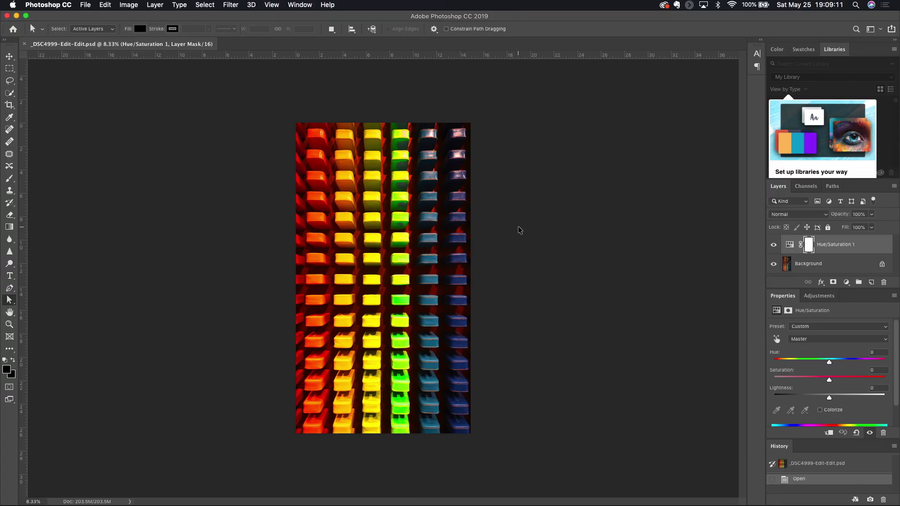
Step: Fit the copied _DSC4999-Edit-Edit.psd to the window with Command+0
key(super+0)
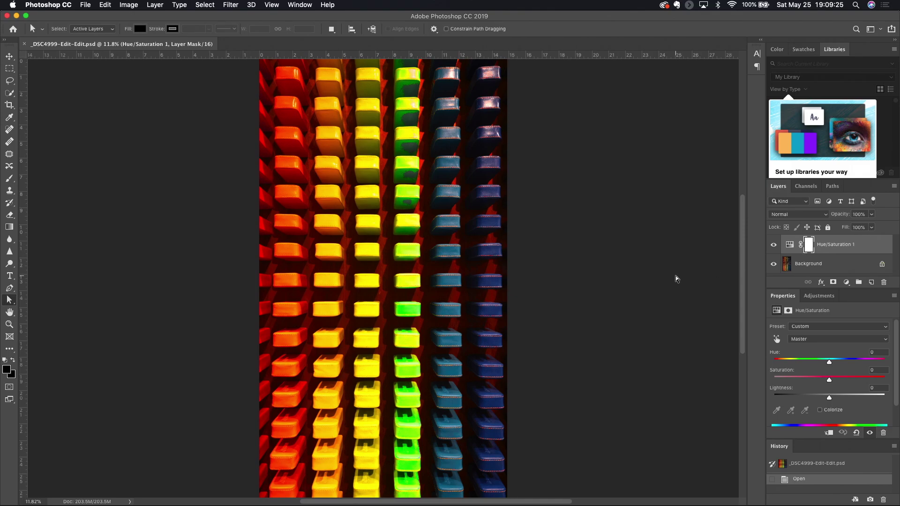
Step: Add Hue/Saturation 2 at Saturation -100, then collapse Properties and History to show all layers
click(846, 282)
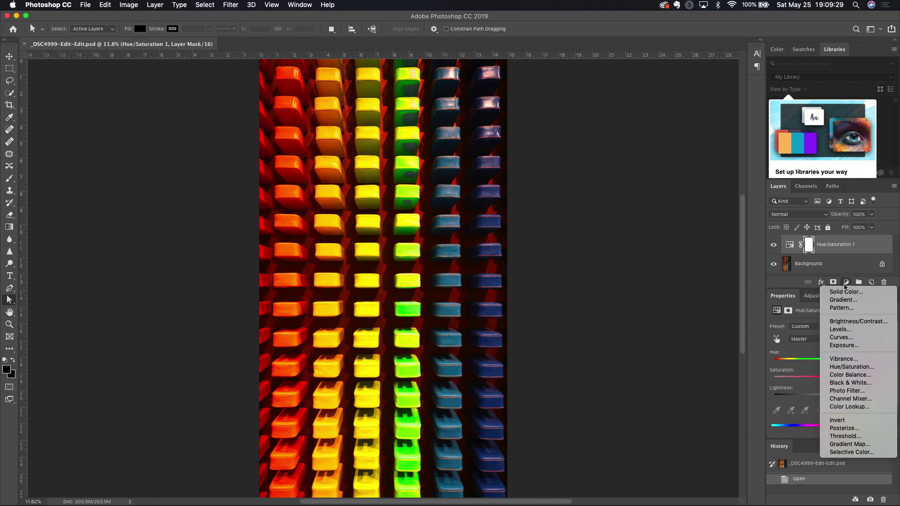
click(857, 370)
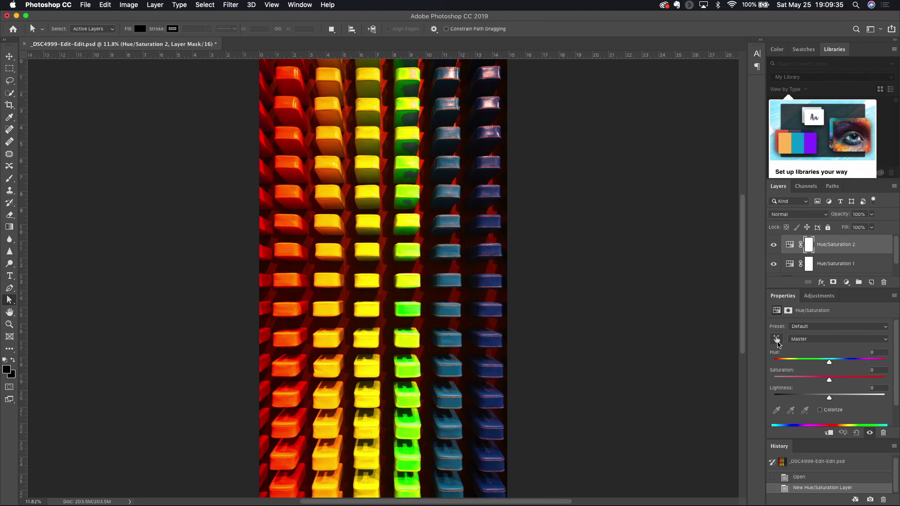
drag(829, 380, 766, 388)
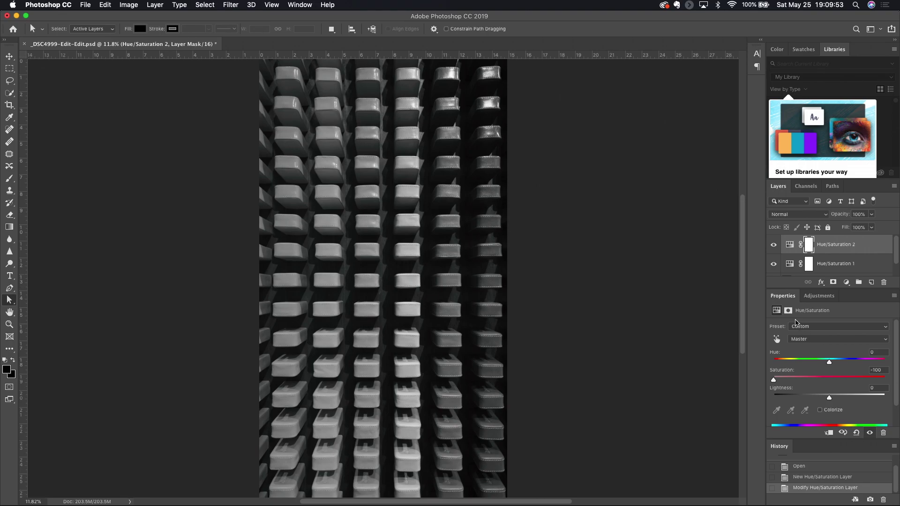
double_click(783, 296)
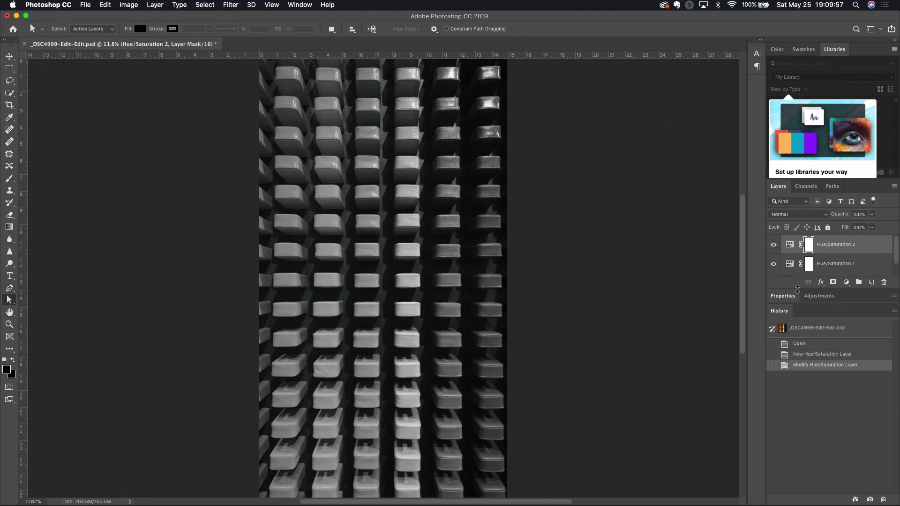
double_click(779, 312)
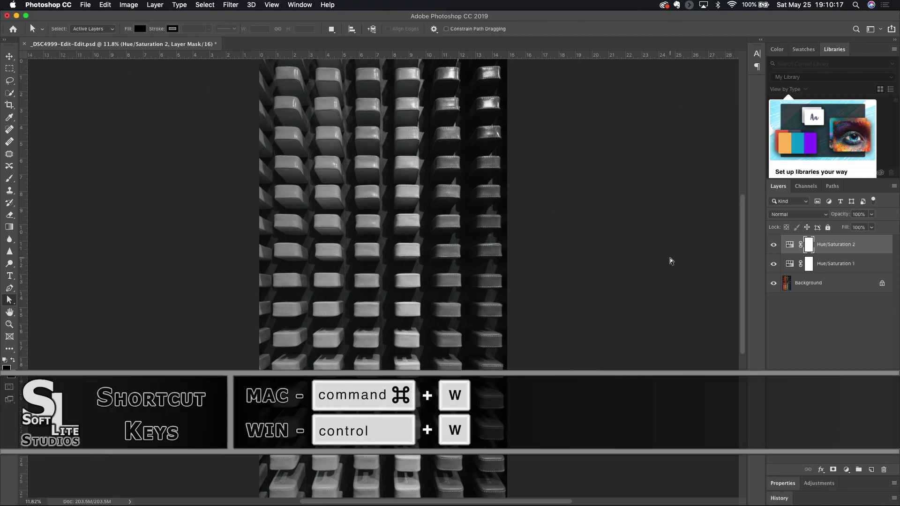
Step: Save and close the black-and-white _DSC4999-Edit-Edit.psd, then switch back to Lightroom Classic
key(super+w)
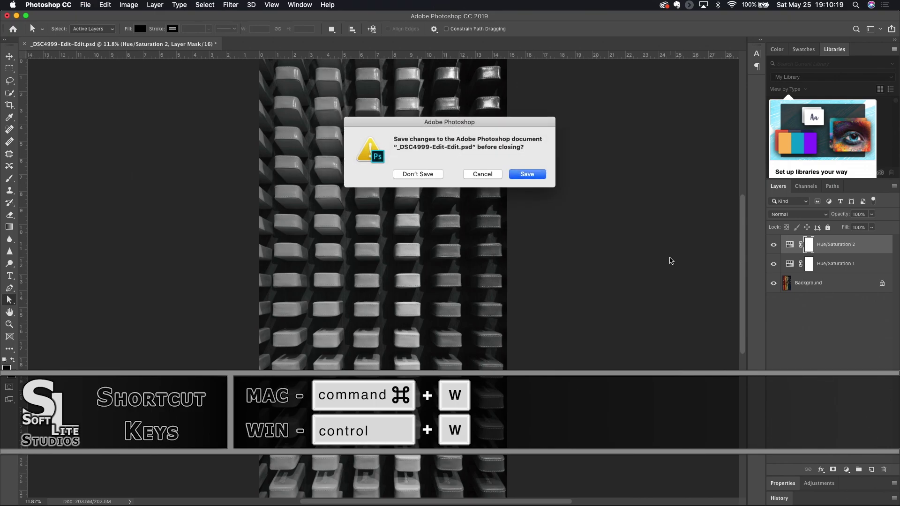
click(537, 174)
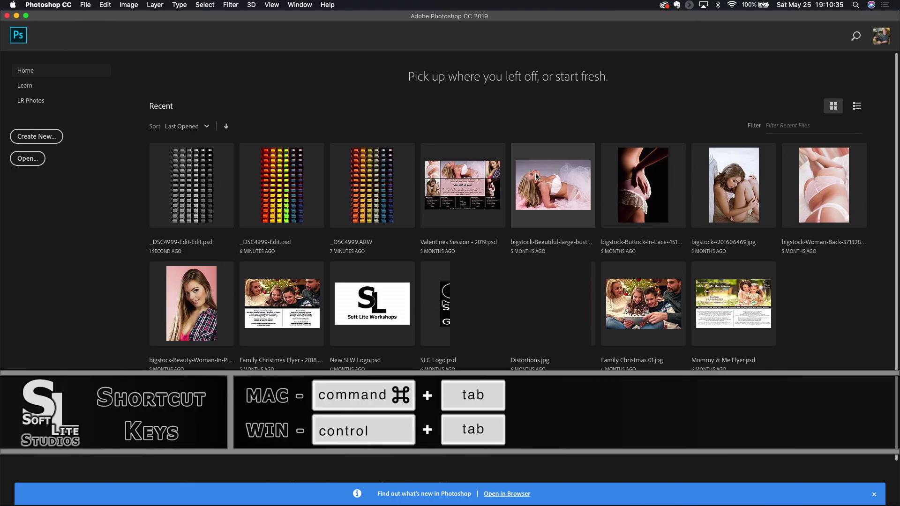
key(super+Tab)
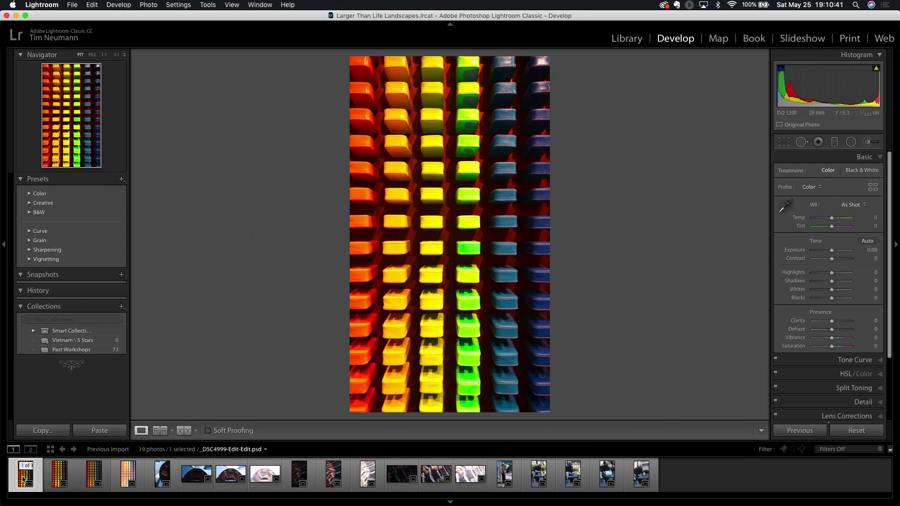
Step: Compare the ARW original, colour Edit.psd and black-and-white Edit-Edit.psd, ending on _DSC4999-Edit.psd
key(Right)
key(Right)
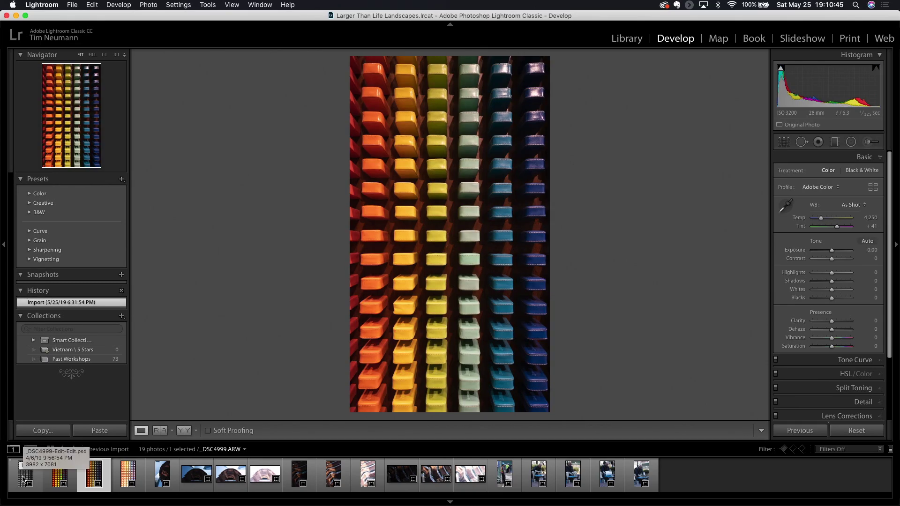
key(Left)
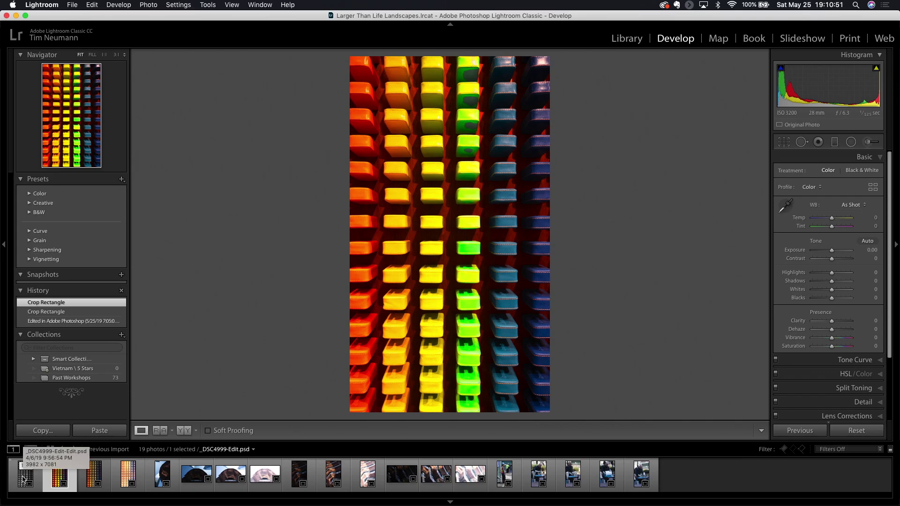
click(23, 479)
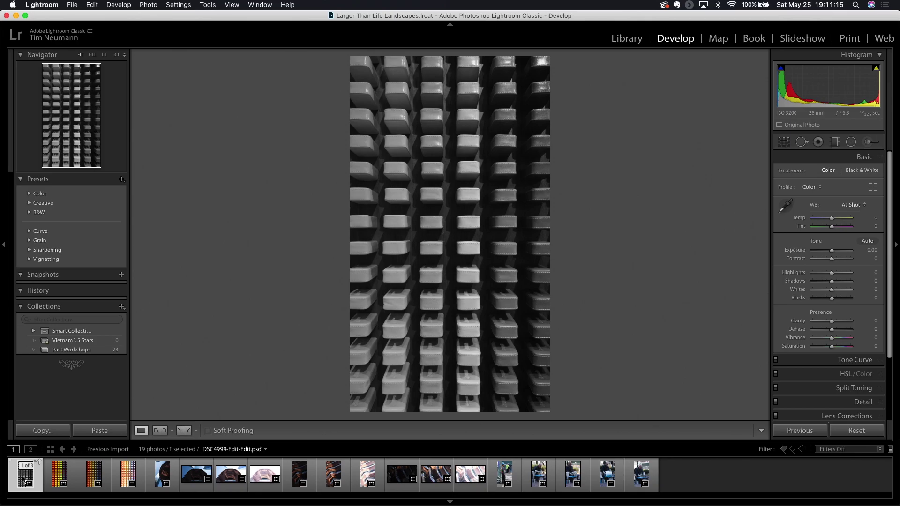
key(Right)
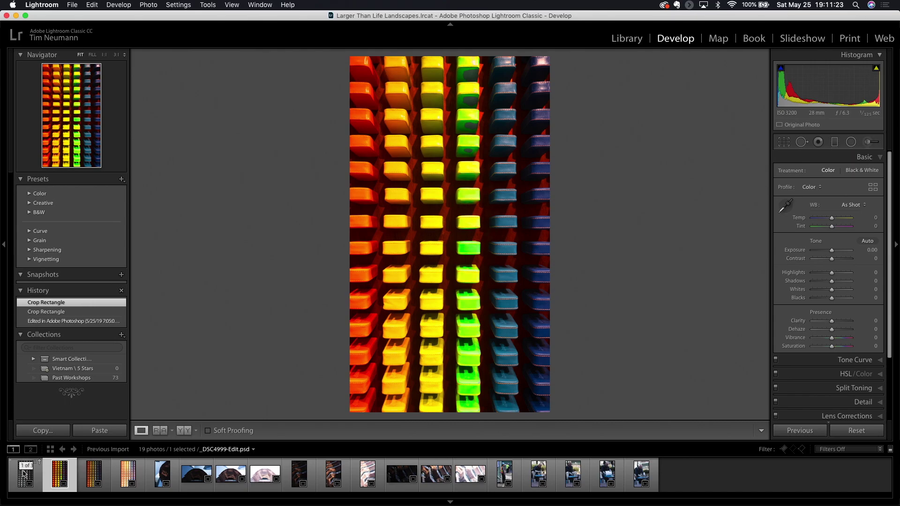
Step: Open a copy of _DSC4999-Edit.psd with Lightroom adjustments in Photoshop CC 2019
right_click(418, 232)
mouse_move(450, 306)
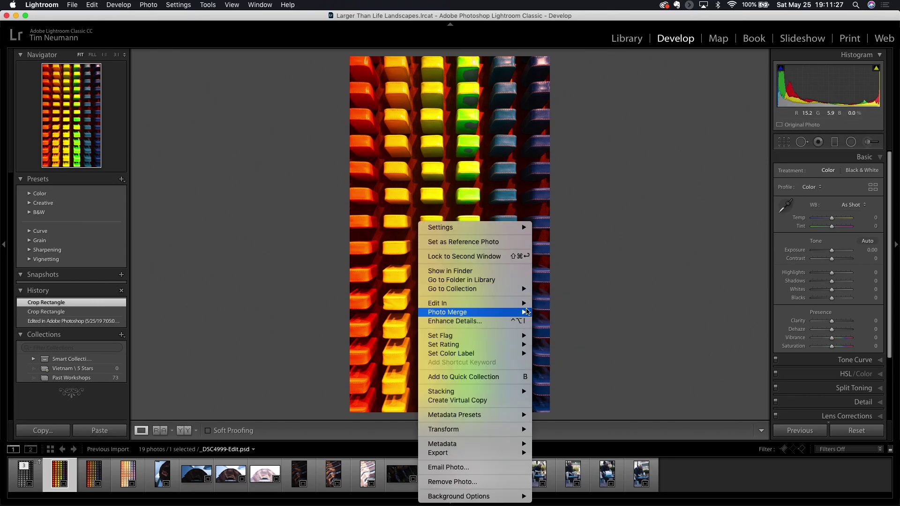
click(552, 304)
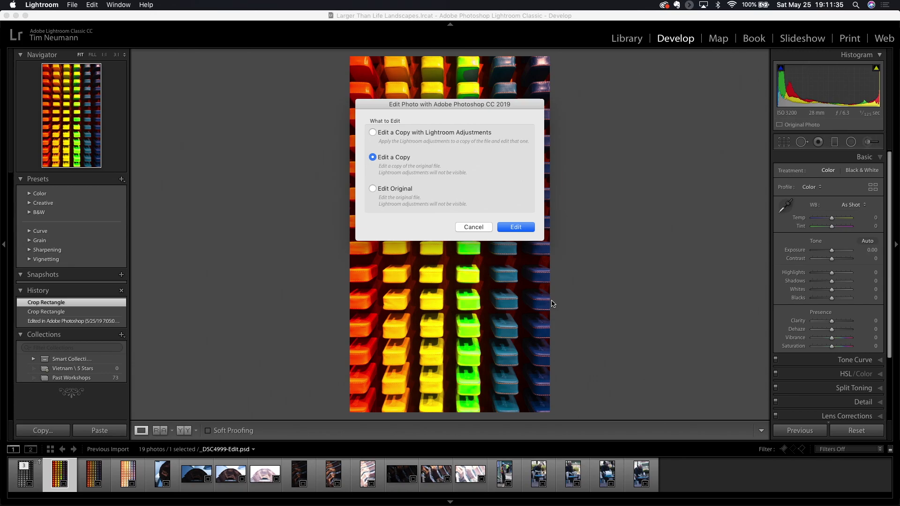
click(373, 133)
click(516, 227)
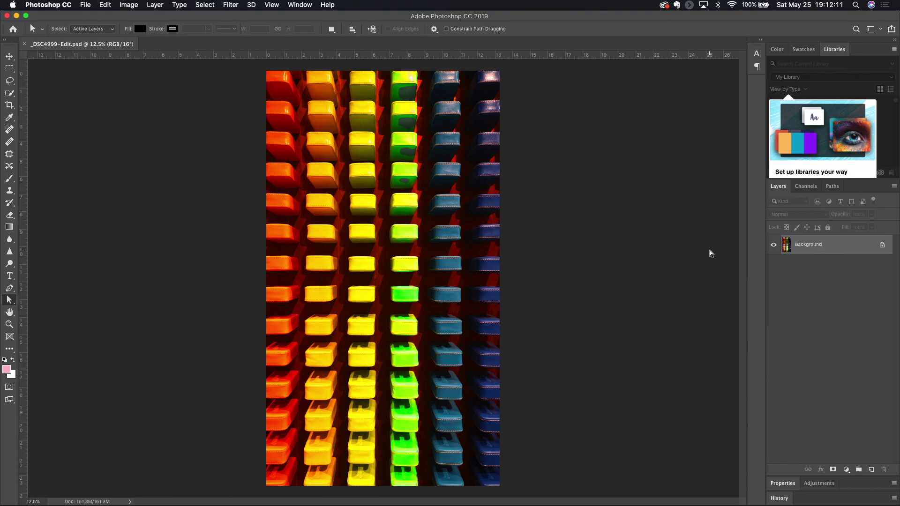
Step: Check the RGB channels and layers, then save and close the copy as _DSC4999-Edit-Edit-2.psd
click(807, 186)
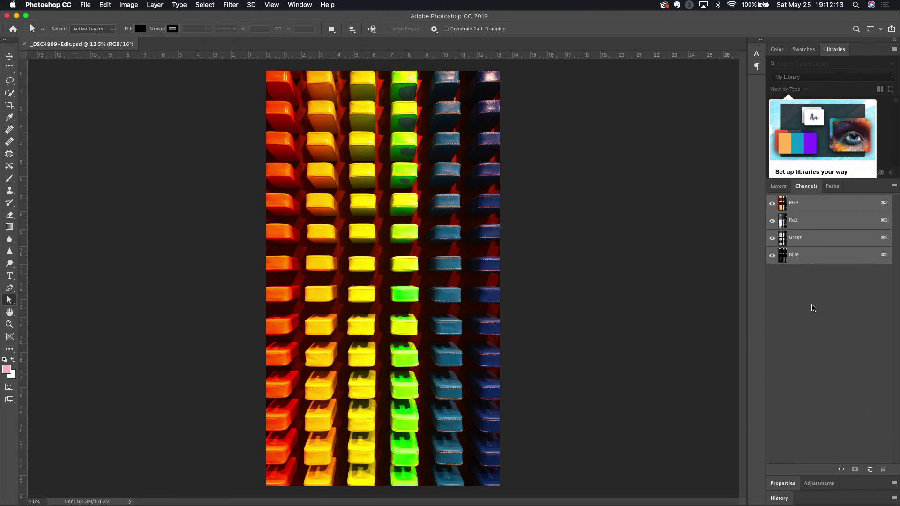
click(777, 187)
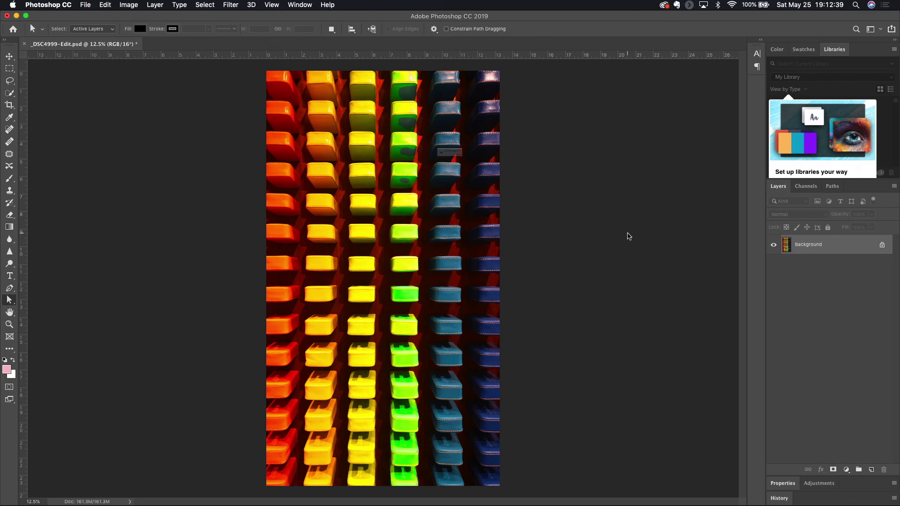
key(super+w)
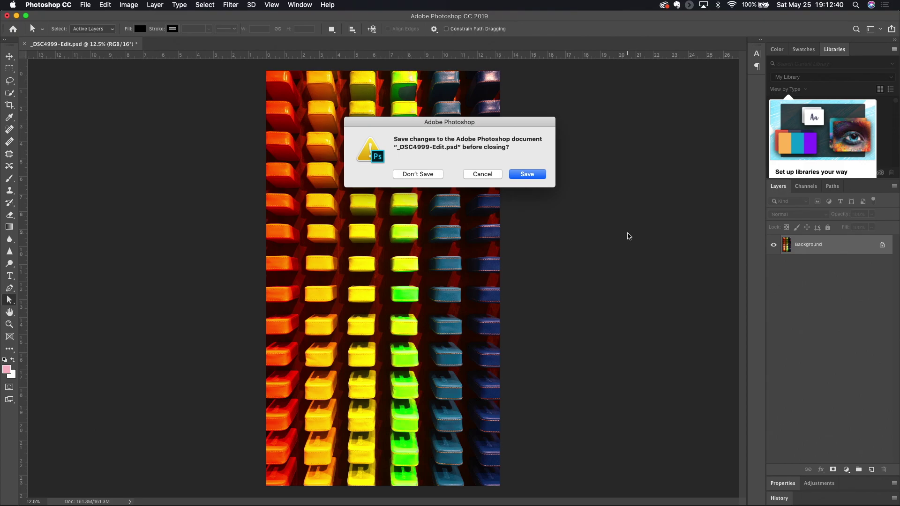
click(530, 174)
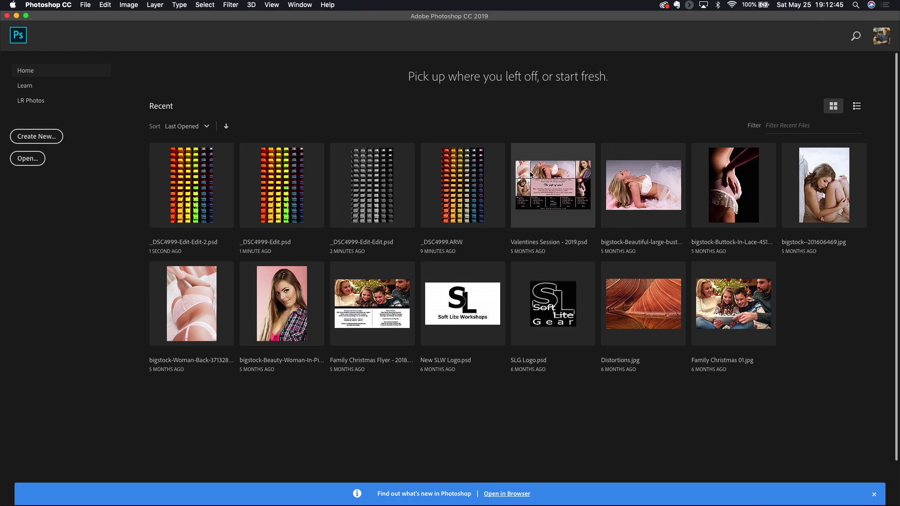
Step: Back in Lightroom, flip between _DSC4999-Edit-Edit-2.psd and the black-and-white _DSC4999-Edit-Edit.psd in the filmstrip
key(super+Tab)
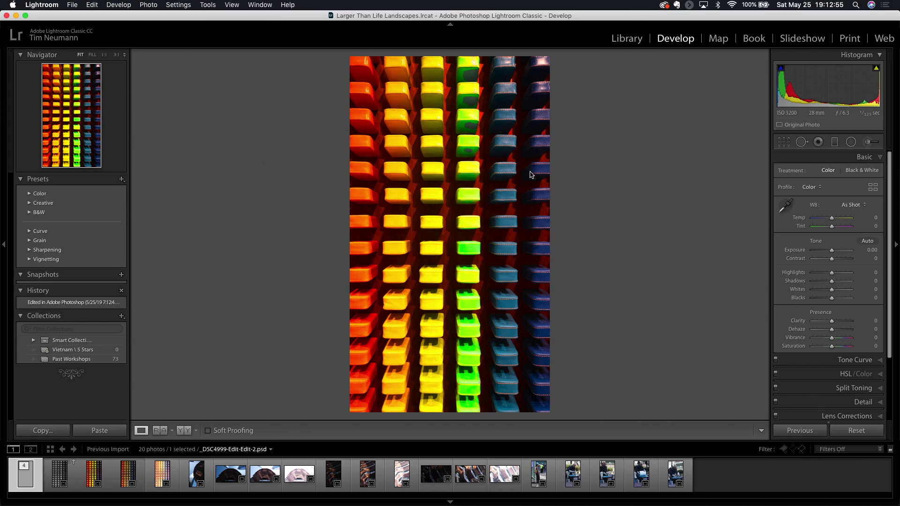
key(Right)
key(Right)
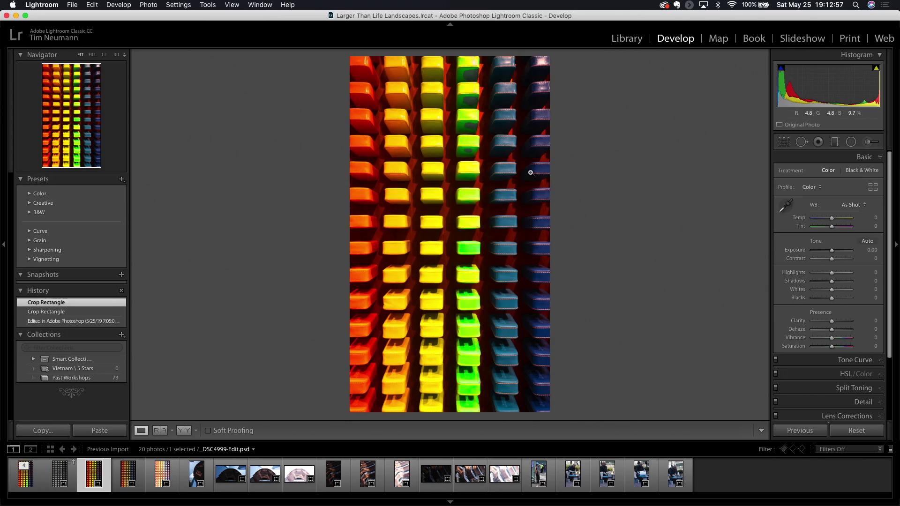
key(Left)
key(Left)
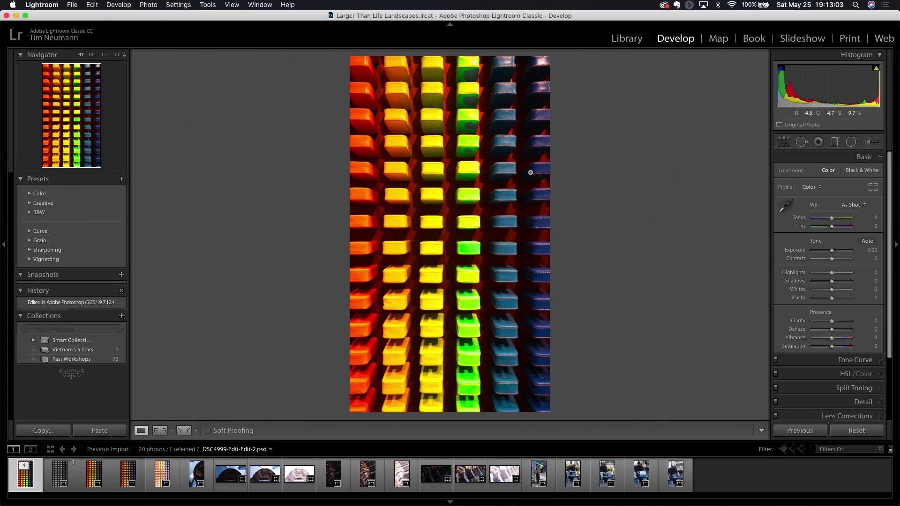
key(Right)
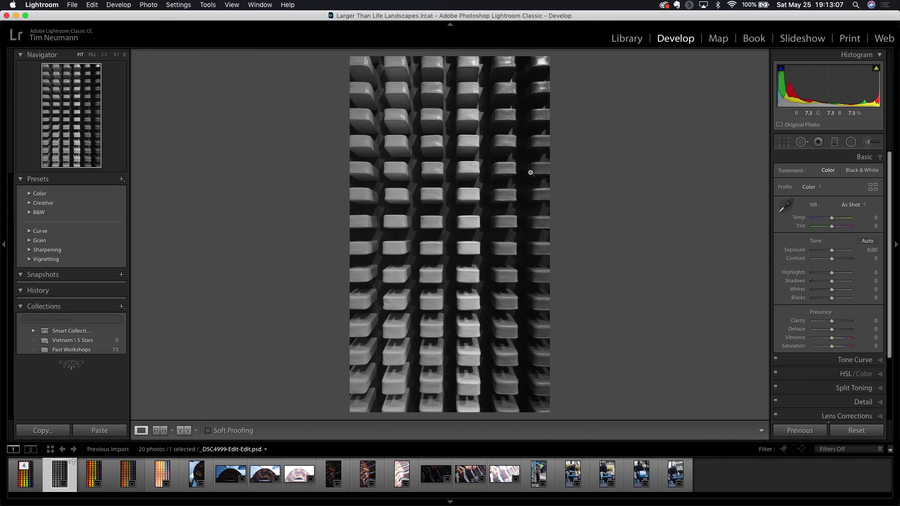
key(Left)
key(Right)
key(Right)
key(Right)
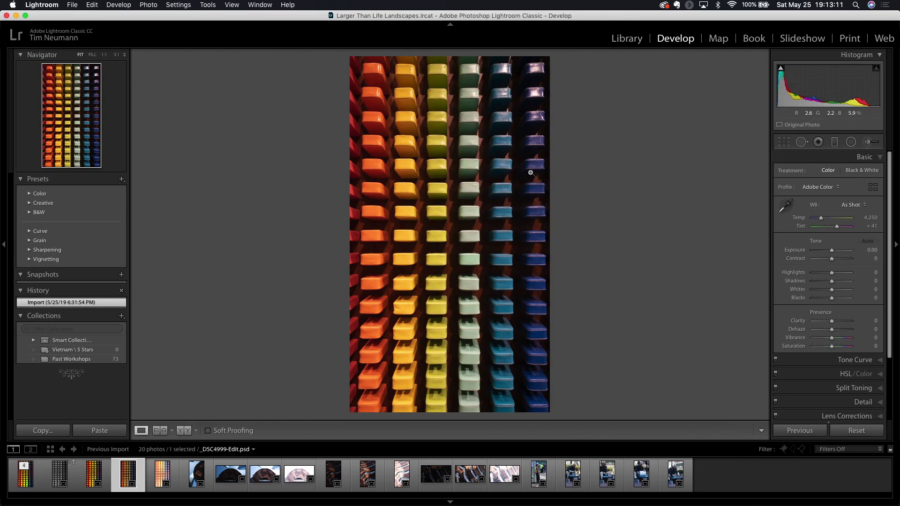
key(Left)
key(Left)
key(Left)
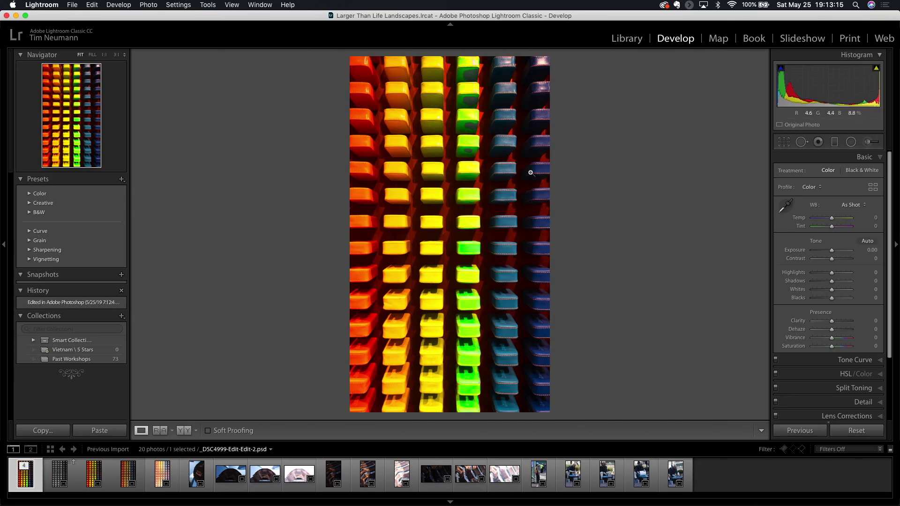
key(Right)
key(Right)
key(Right)
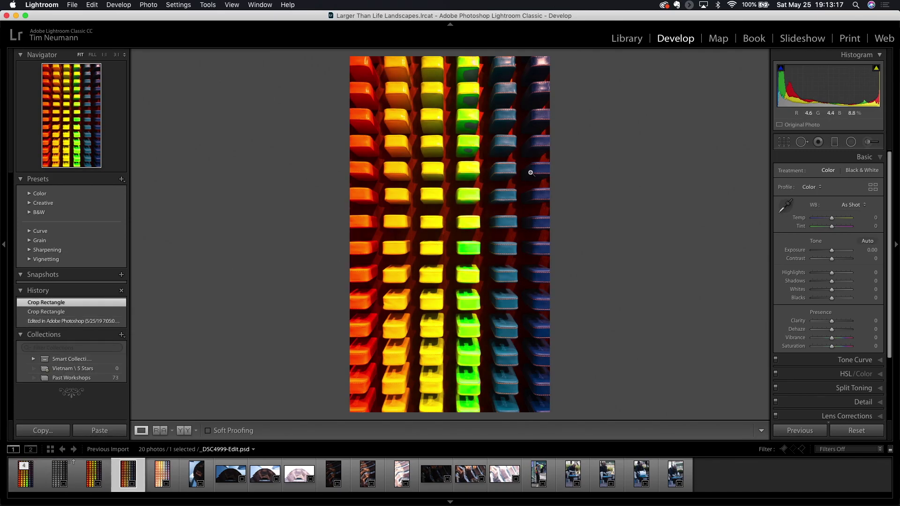